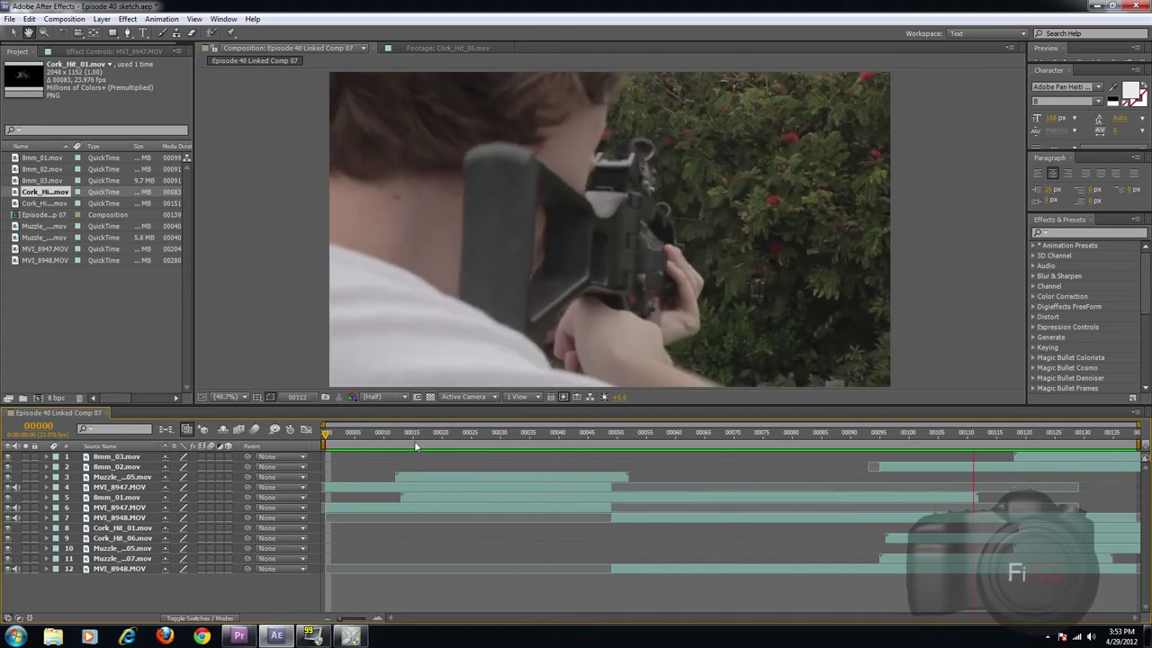
# Review the muzzle flashes, ejected shells and bullet hits in both shots by scrubbing through and previewing the composition
pyautogui.click(343, 435)
pyautogui.moveTo(344, 437); pyautogui.dragTo(401, 324)
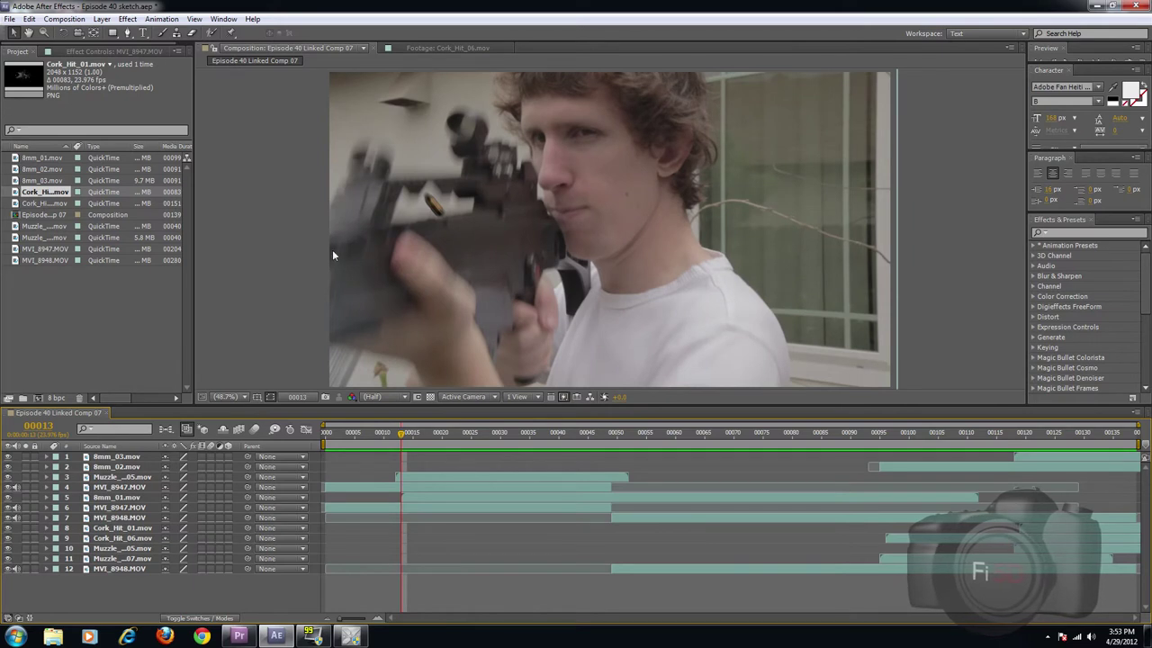
pyautogui.moveTo(404, 439); pyautogui.dragTo(440, 443)
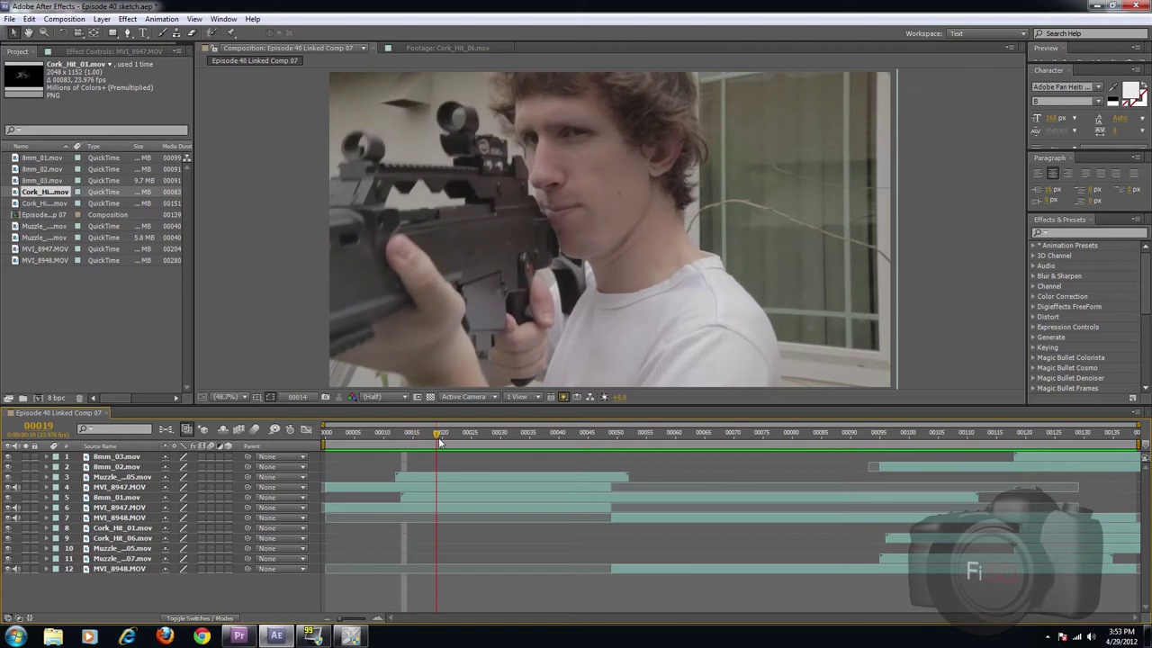
pyautogui.click(879, 441)
pyautogui.moveTo(875, 441); pyautogui.dragTo(886, 446)
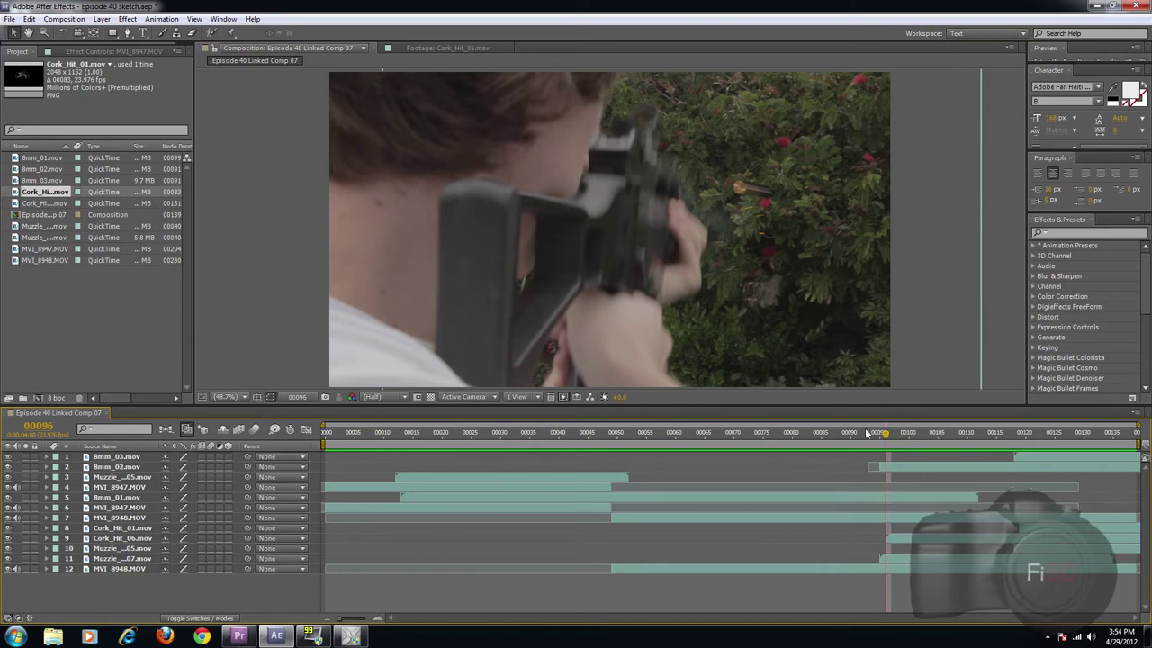
pyautogui.moveTo(888, 435); pyautogui.dragTo(1031, 445)
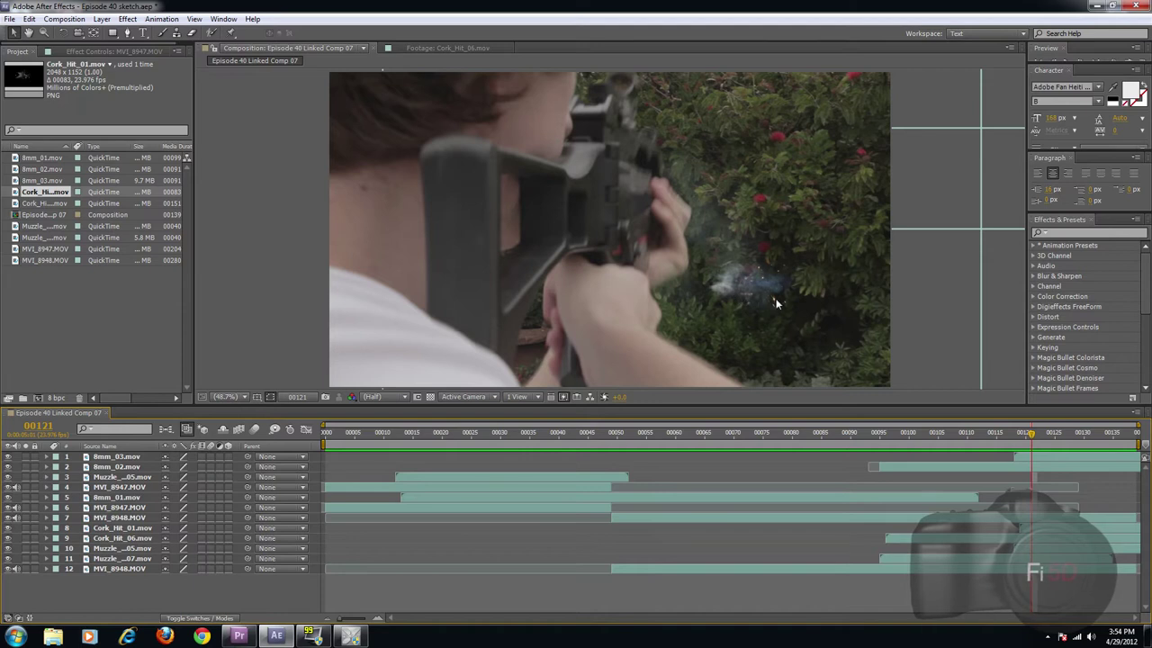
pyautogui.moveTo(1032, 435); pyautogui.dragTo(324, 438)
pyautogui.press('space')
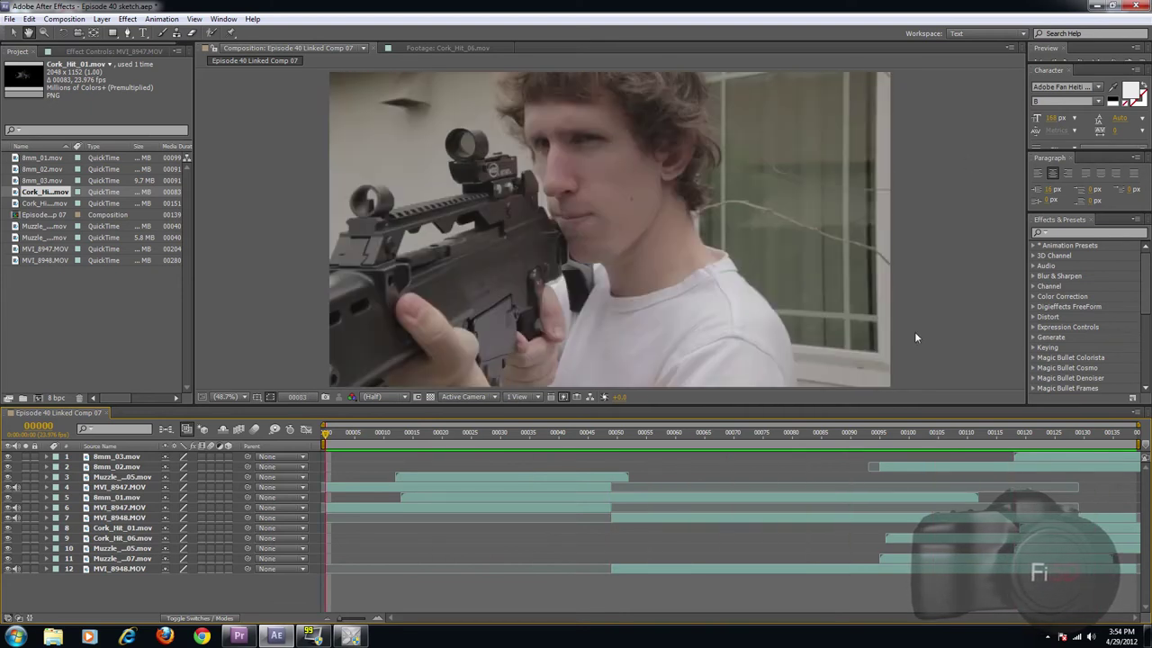
pyautogui.press('space')
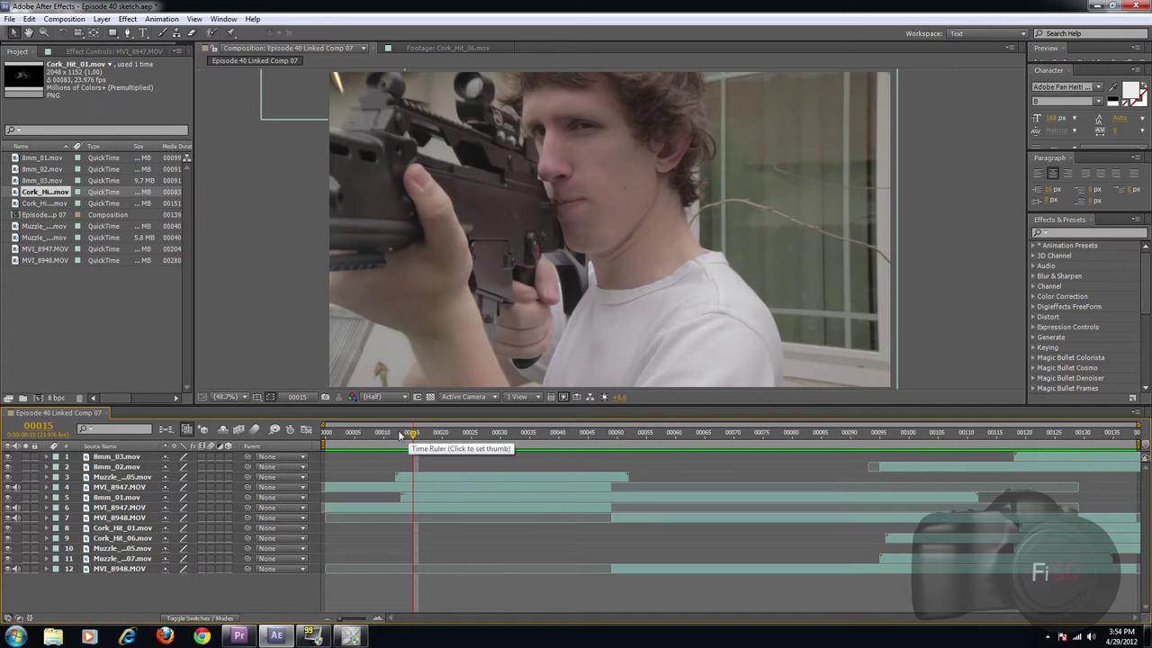
# Turn on motion blur for the 8mm_01.mov shell layer and enable motion blur for the whole composition
pyautogui.moveTo(400, 436); pyautogui.dragTo(384, 431)
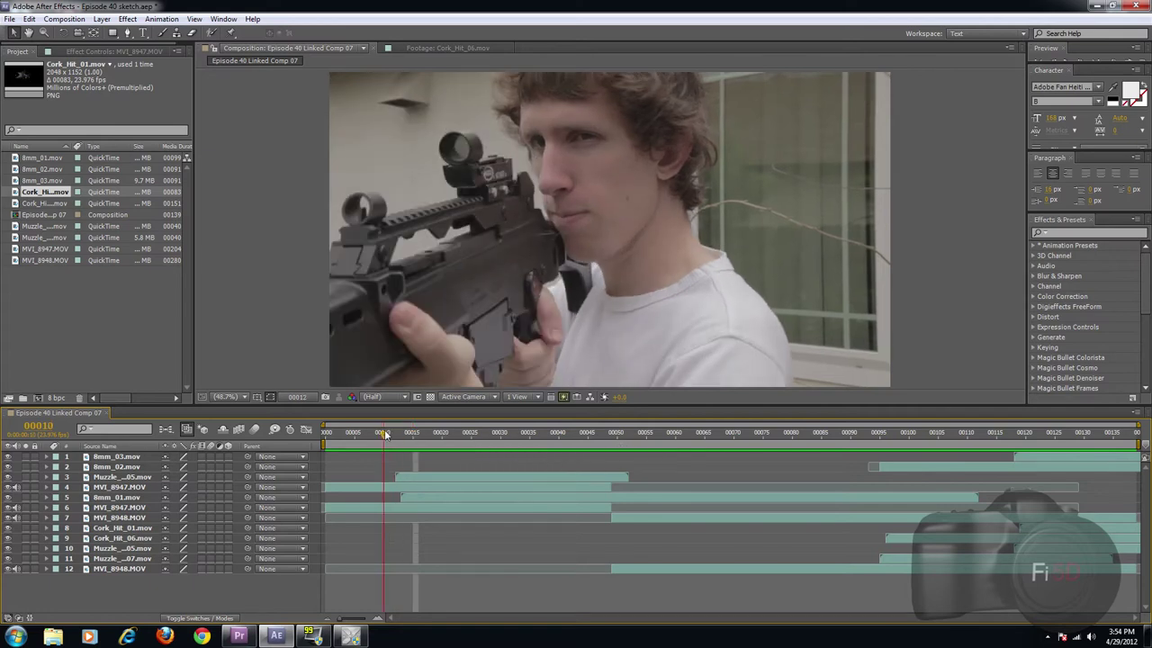
pyautogui.click(410, 477)
pyautogui.click(409, 497)
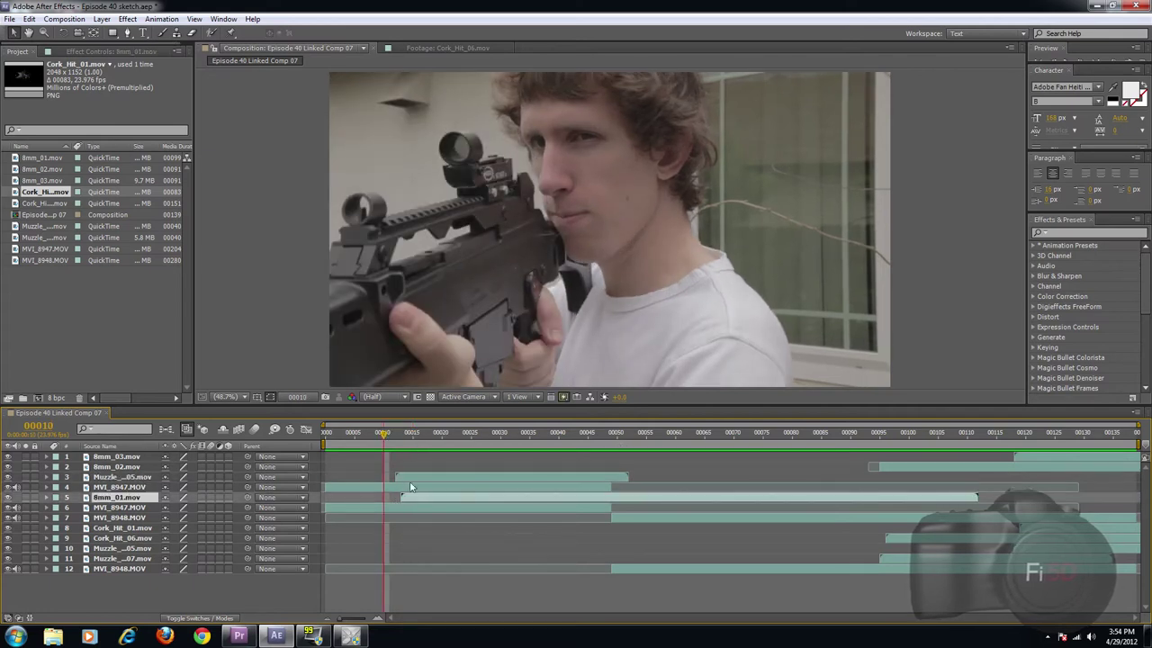
pyautogui.moveTo(408, 441); pyautogui.dragTo(403, 443)
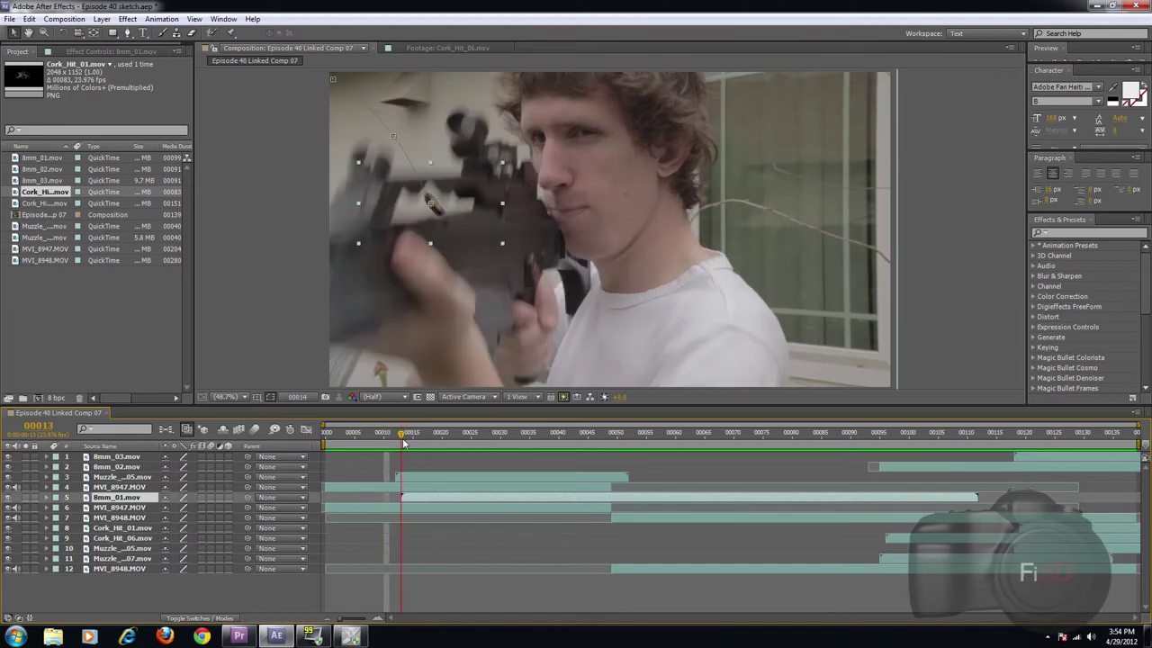
pyautogui.moveTo(405, 442); pyautogui.dragTo(421, 445)
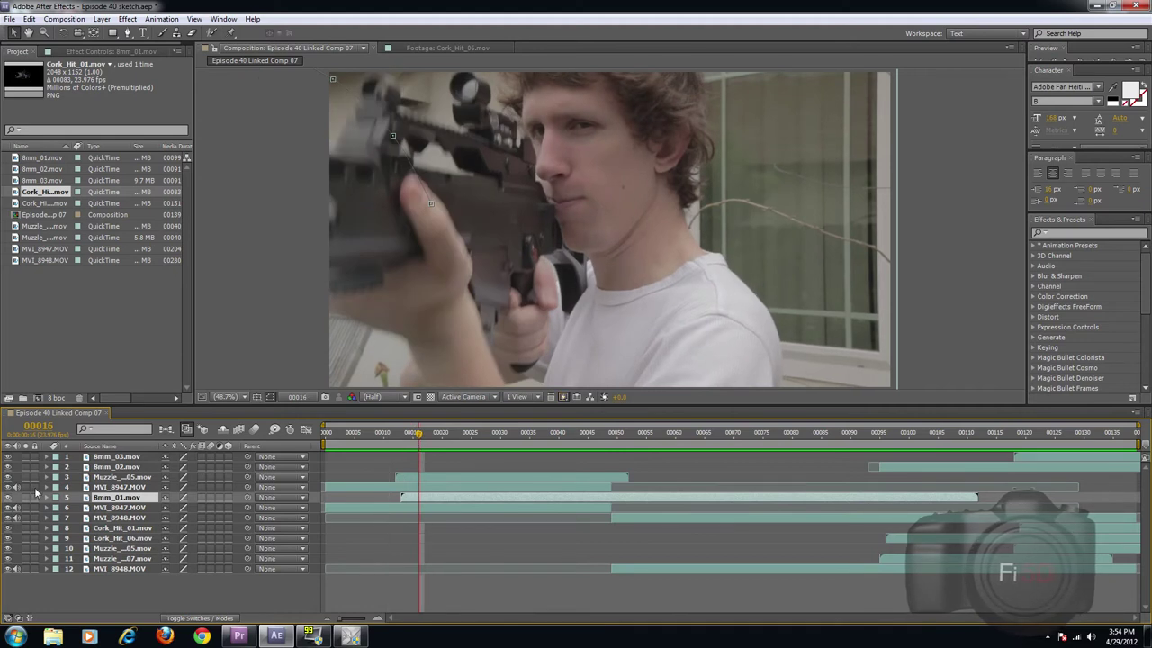
pyautogui.click(210, 497)
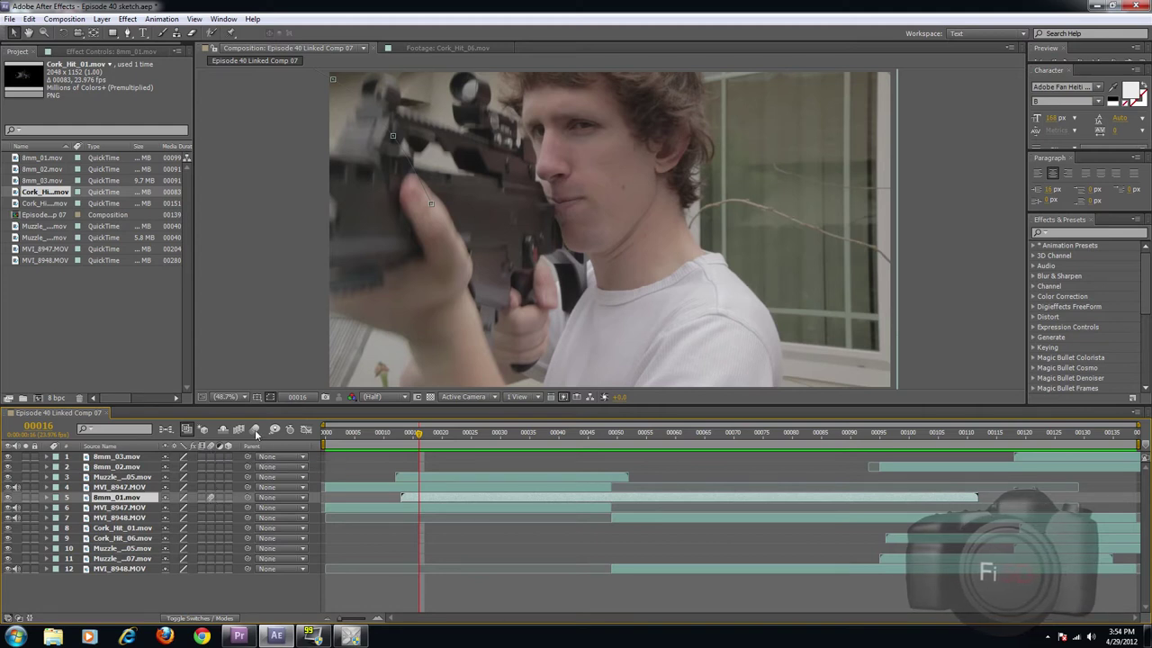
pyautogui.click(255, 431)
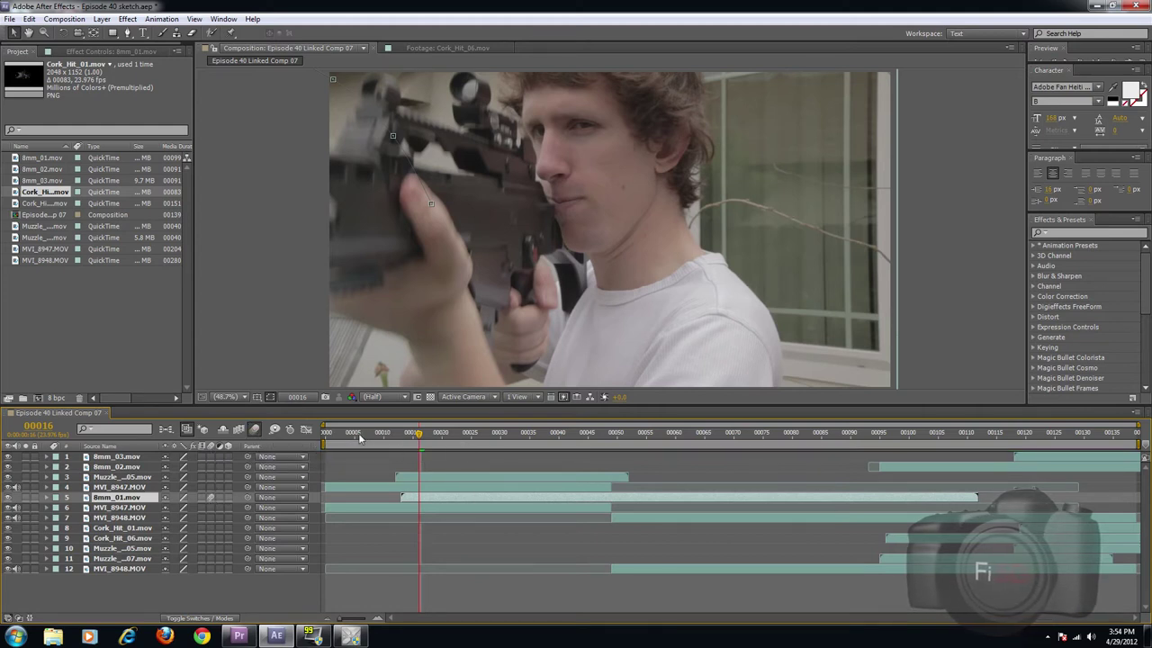
# Preview the composition from the start to check the motion blur on the first shot's ejected shell
pyautogui.press('KP_0')
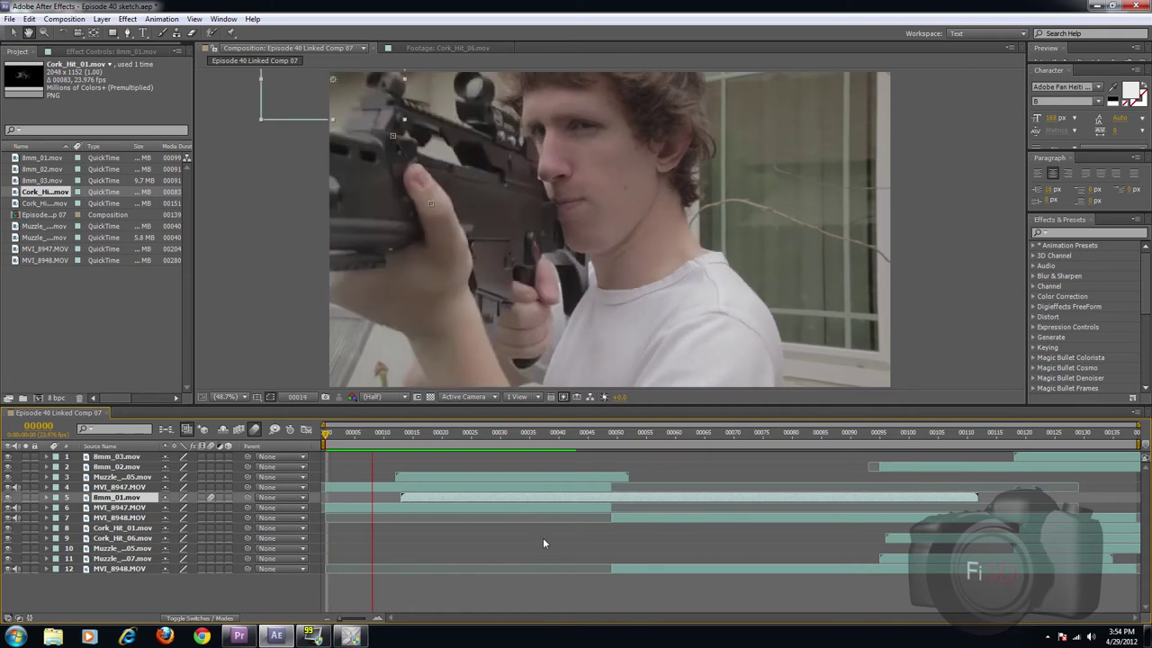
pyautogui.press('space')
pyautogui.click(448, 538)
pyautogui.click(343, 434)
pyautogui.press('space')
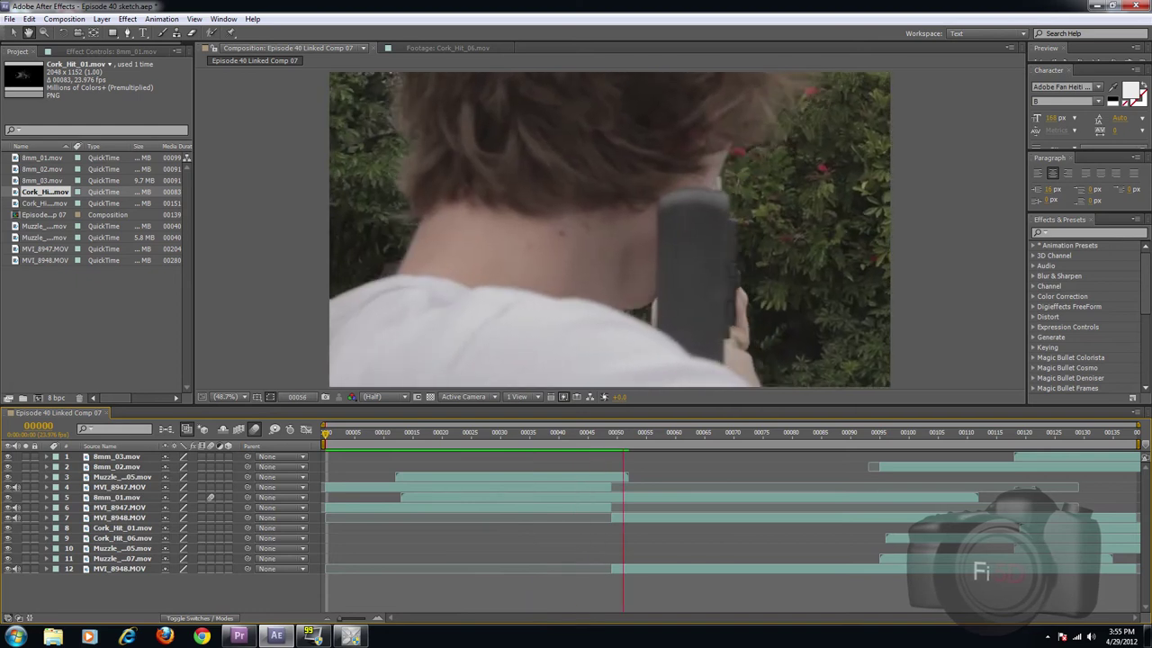
pyautogui.press('space')
# Turn on motion blur for the 8mm_03.mov and 8mm_02.mov layers and preview the composition
pyautogui.click(211, 457)
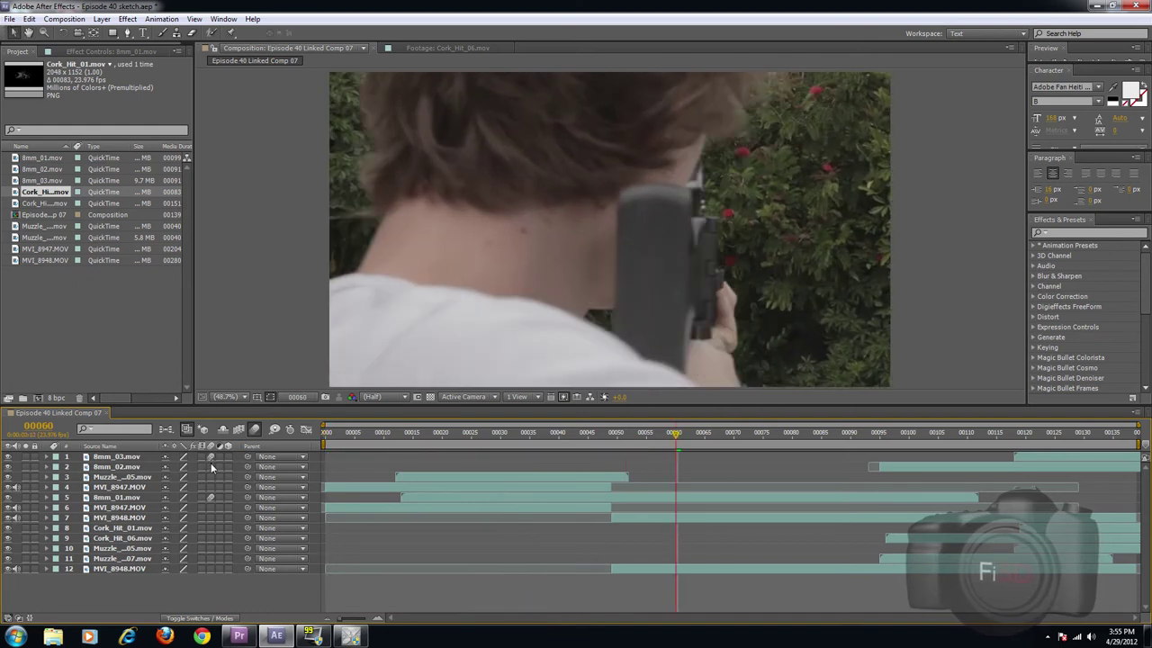
pyautogui.press('space')
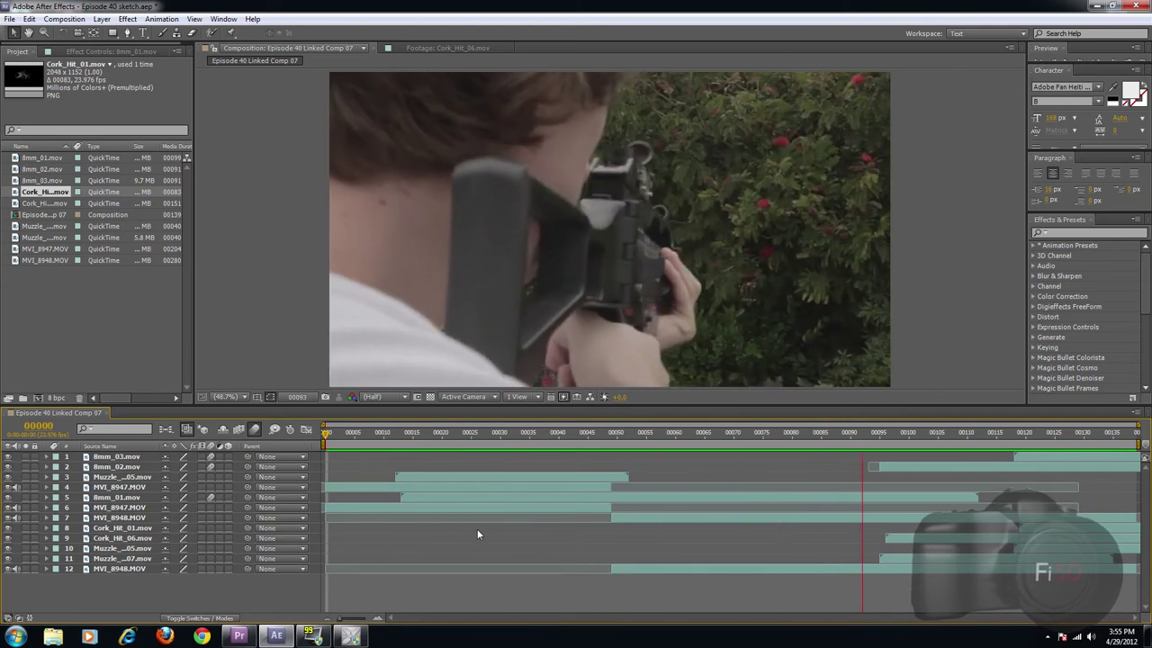
pyautogui.press('space')
# Examine the mask on the upper MVI_8948.MOV layer around the second shot's muzzle flashes, from frame 94 to frame 118
pyautogui.moveTo(346, 442); pyautogui.dragTo(908, 448)
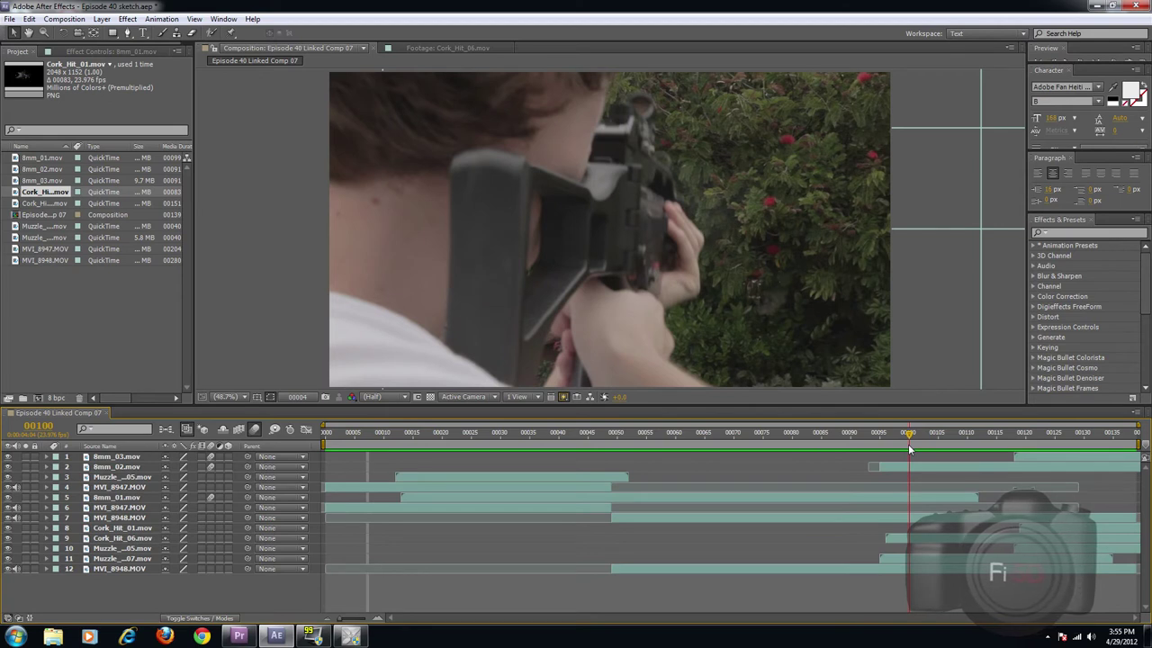
pyautogui.moveTo(909, 448); pyautogui.dragTo(879, 459)
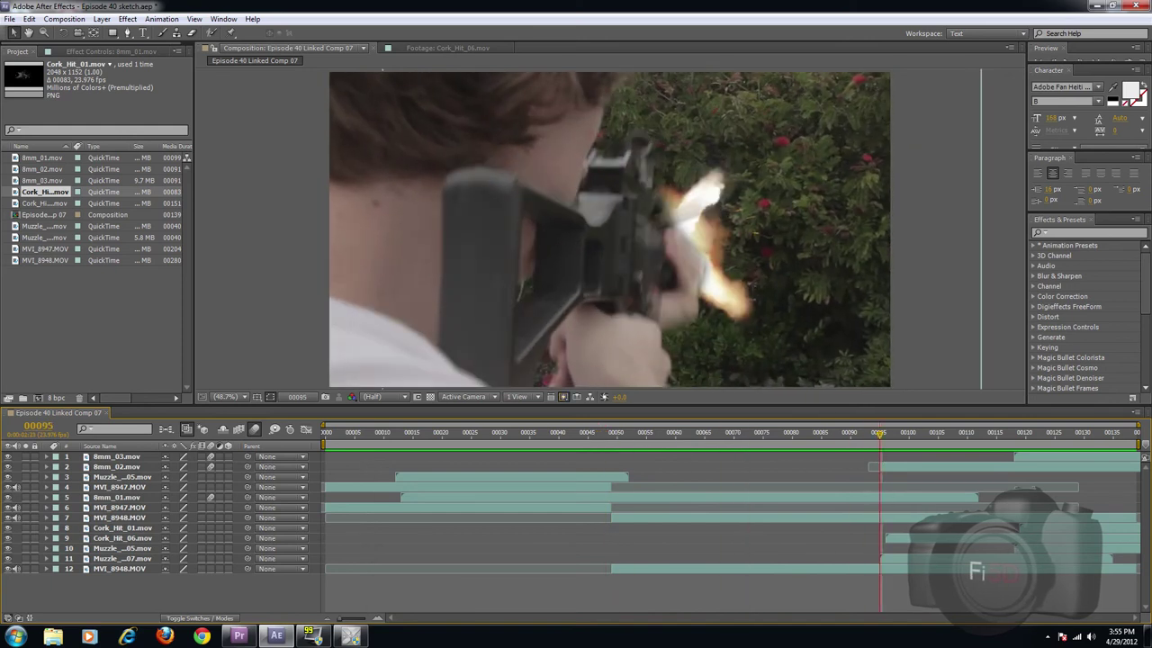
pyautogui.click(873, 498)
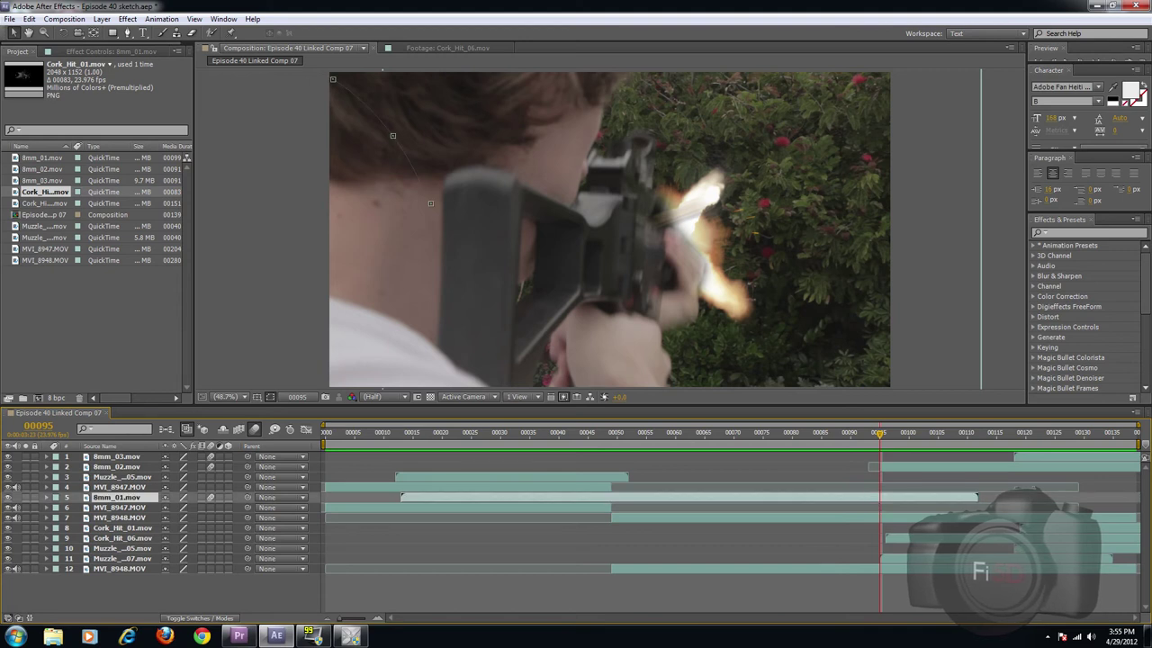
pyautogui.click(869, 569)
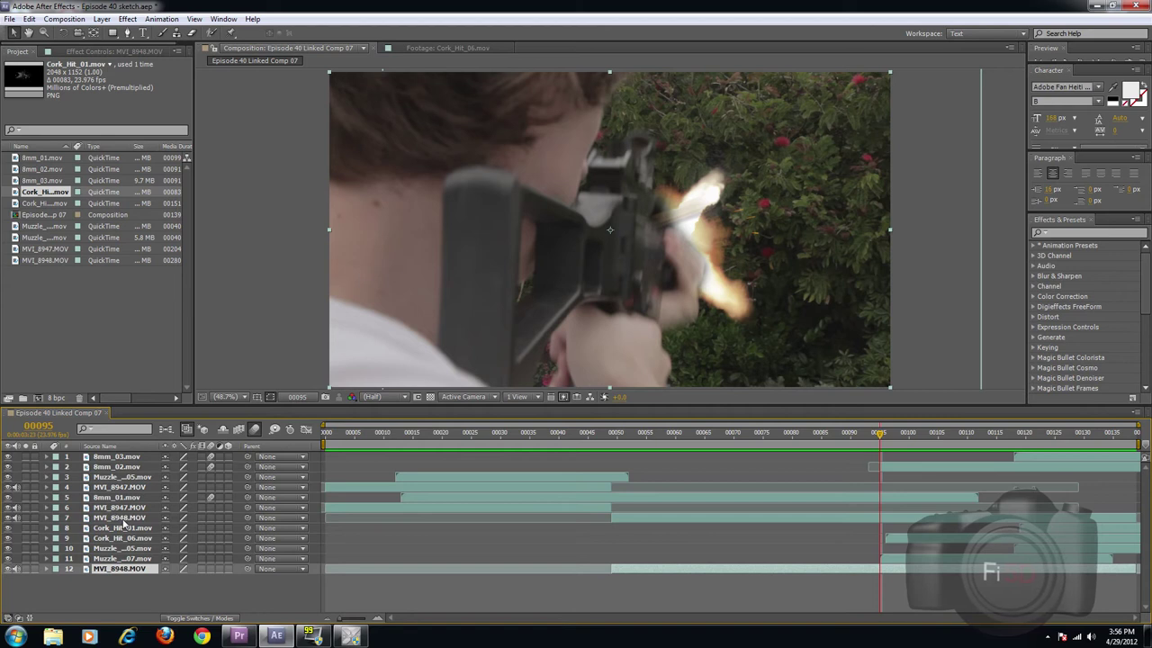
pyautogui.click(125, 508)
pyautogui.click(125, 517)
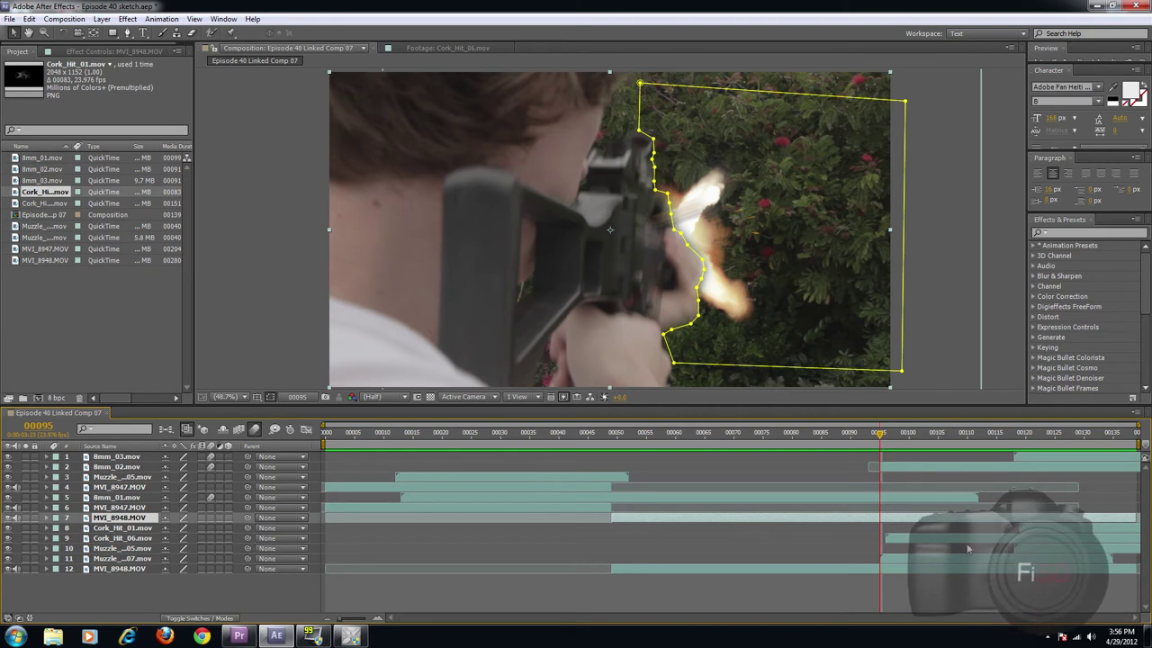
pyautogui.click(878, 436)
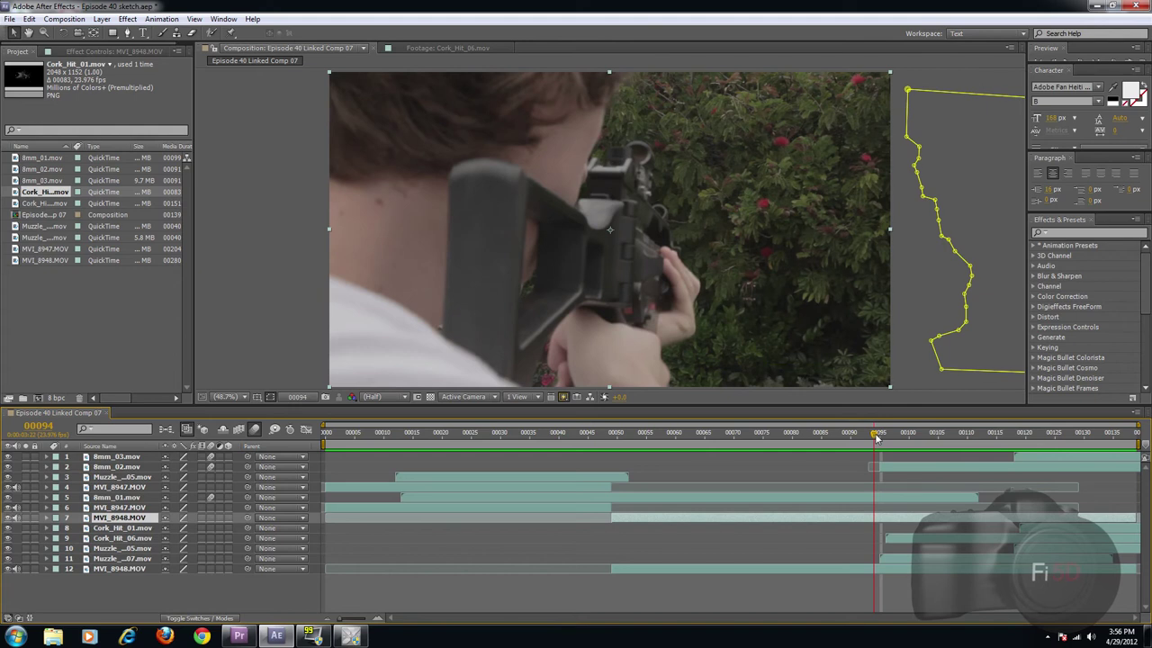
pyautogui.moveTo(881, 438); pyautogui.dragTo(1017, 466)
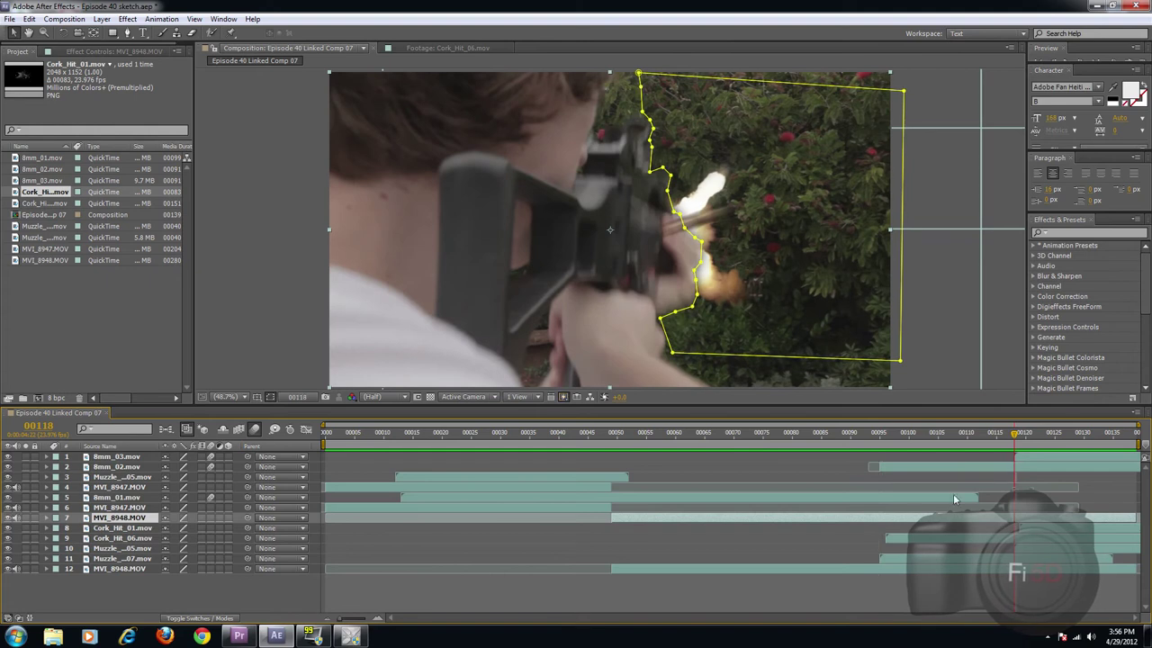
# Solo the Muzzle 07.mov layer to inspect its full flash at frame 95, unsolo it, and check the flash in the composite
pyautogui.click(993, 540)
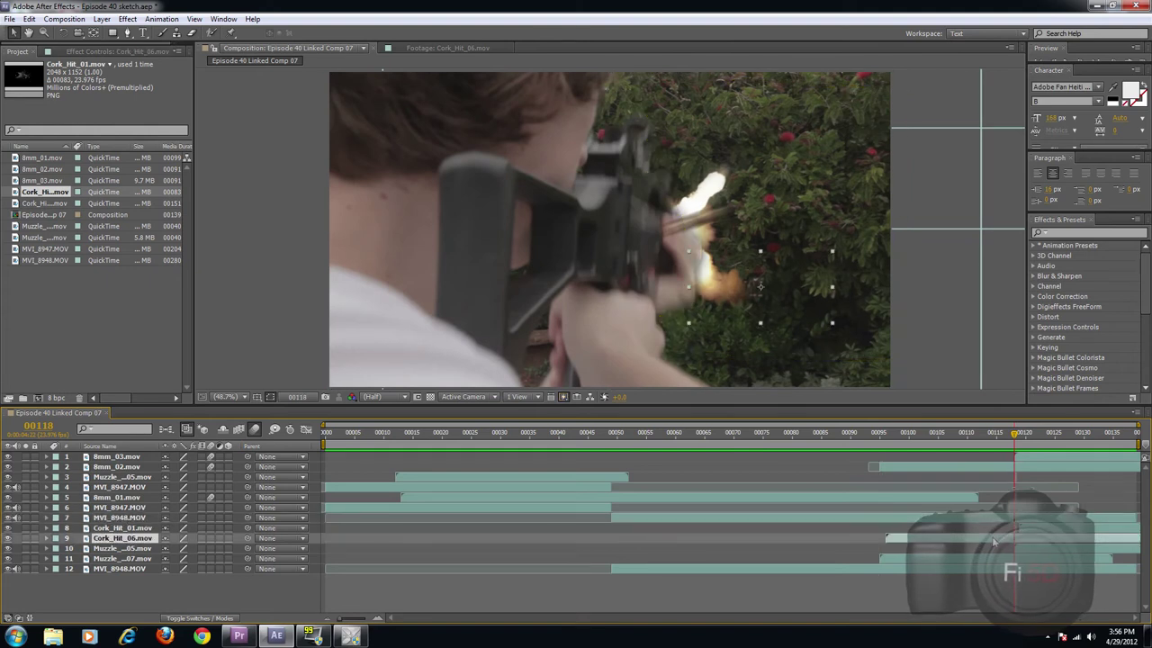
pyautogui.click(980, 559)
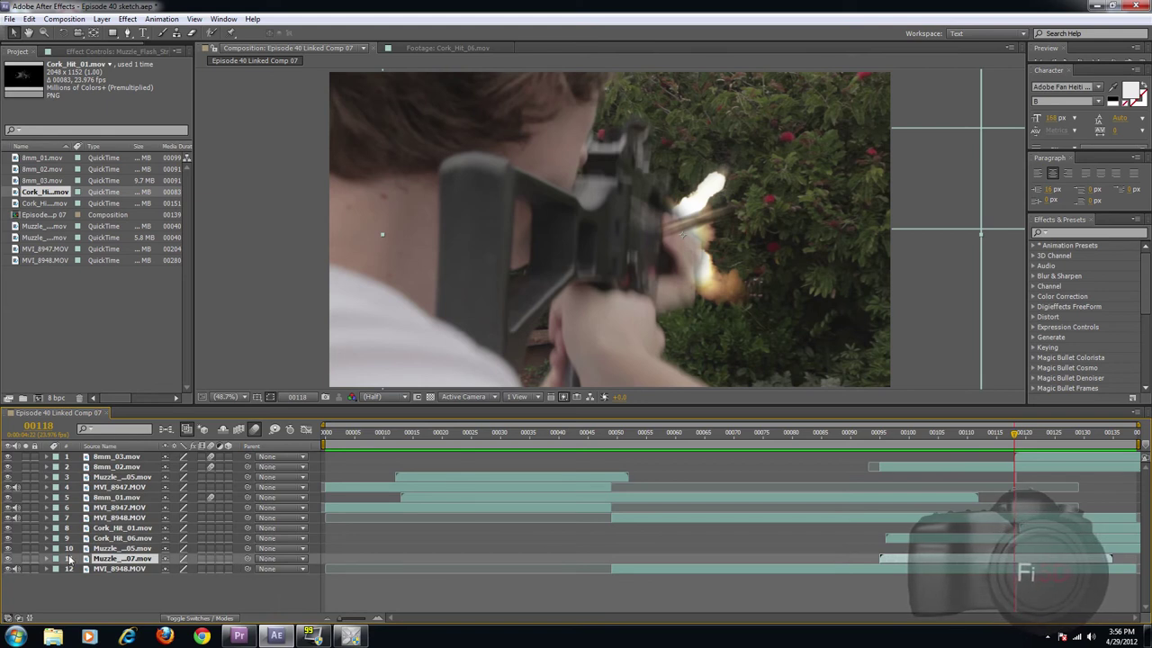
pyautogui.click(27, 559)
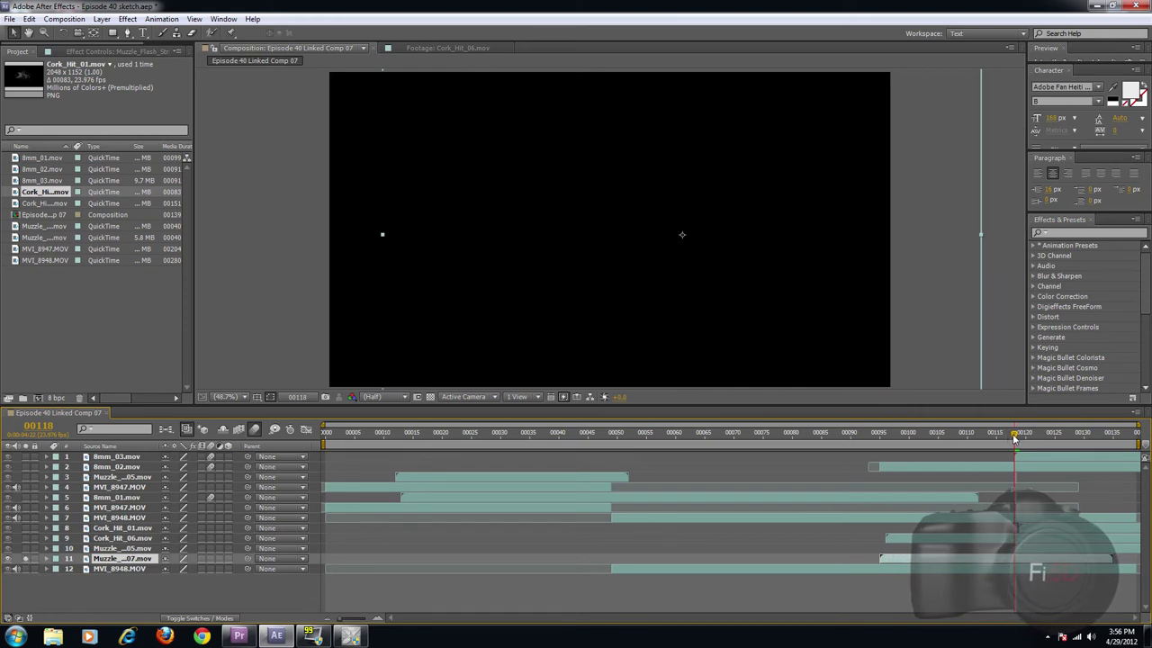
pyautogui.moveTo(964, 439); pyautogui.dragTo(878, 440)
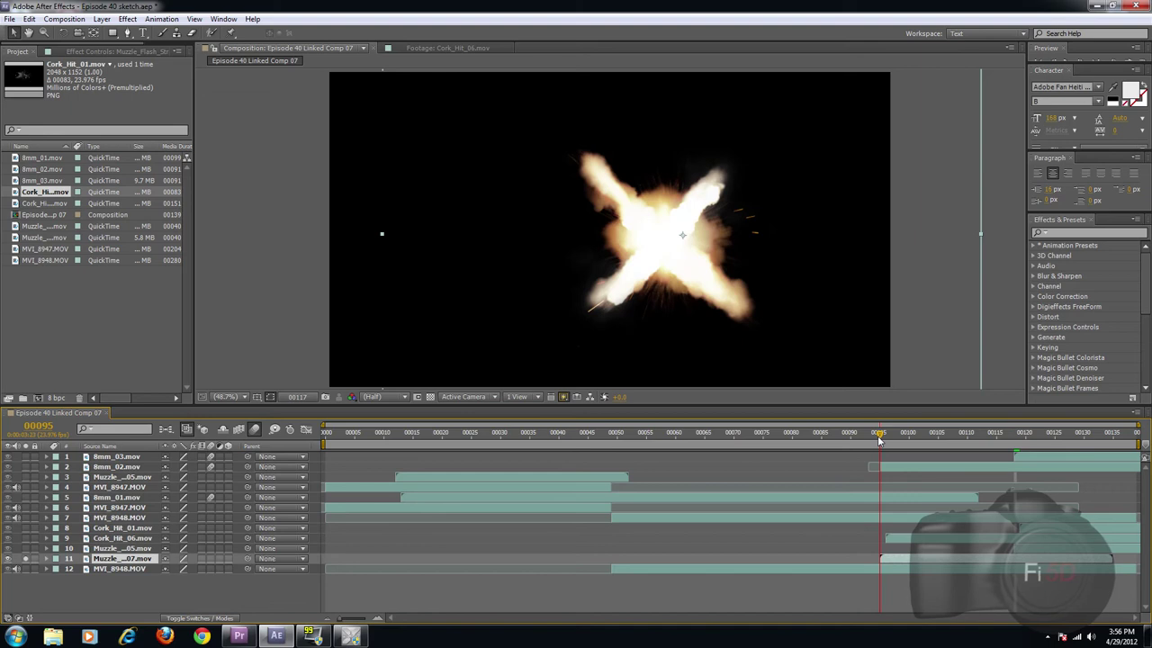
pyautogui.click(26, 558)
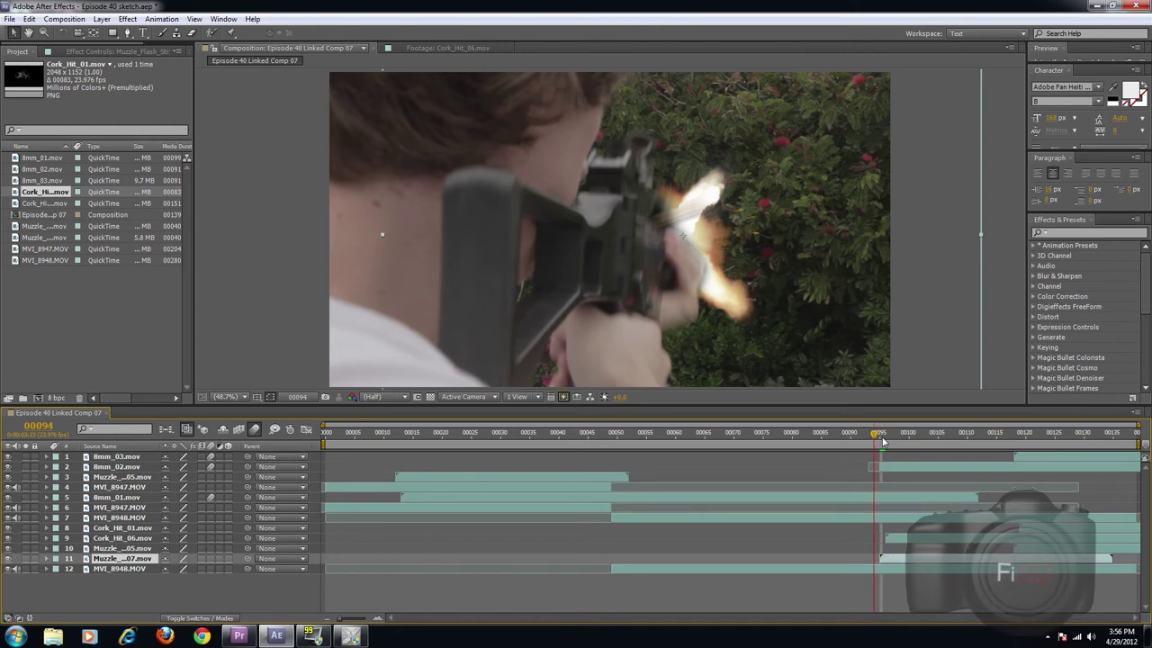
pyautogui.moveTo(895, 441); pyautogui.dragTo(966, 434)
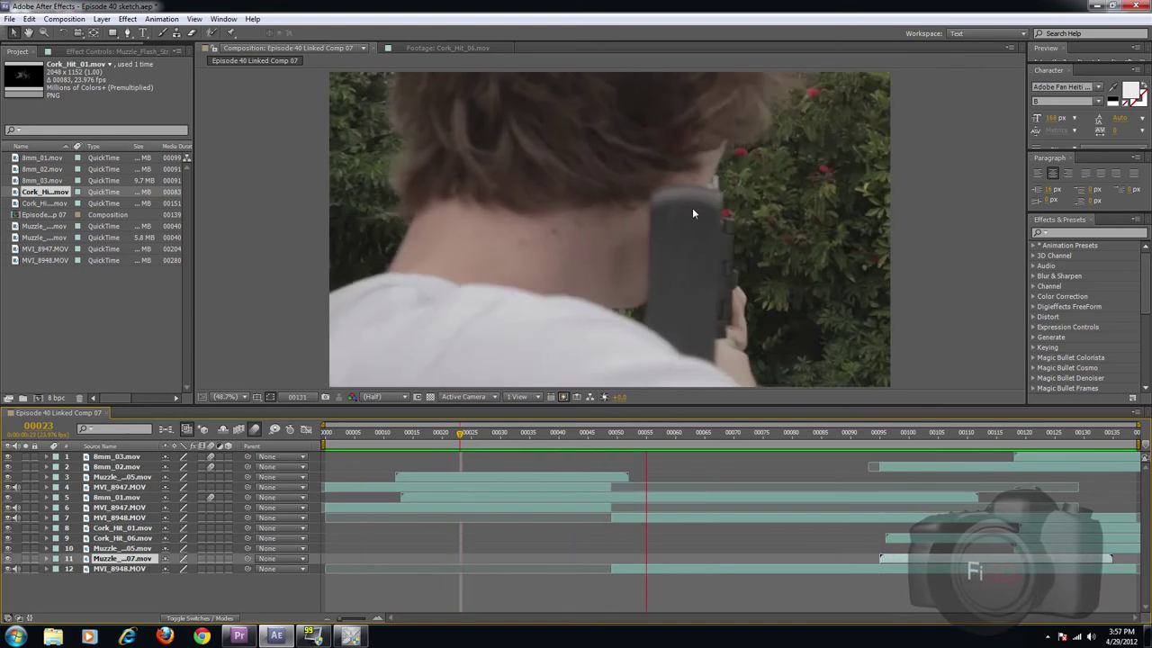
# Preview the full composition from the start and scrub both shots to check how the effects match the footage
pyautogui.moveTo(352, 434); pyautogui.dragTo(314, 432)
pyautogui.press('space')
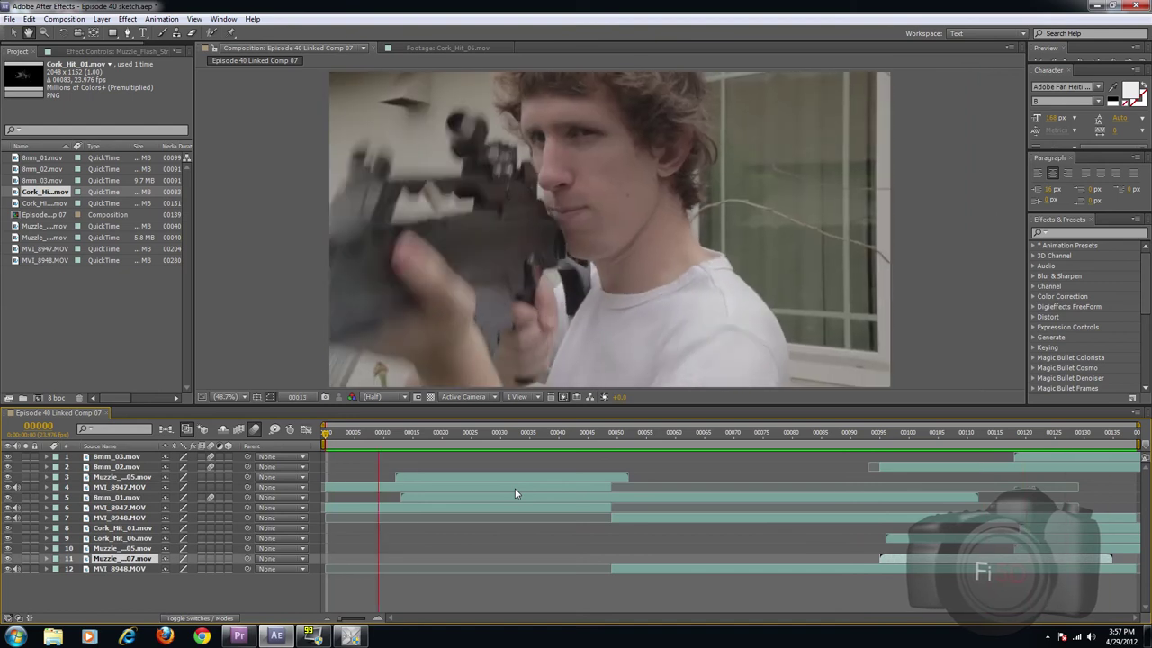
pyautogui.press('space')
pyautogui.click(340, 435)
pyautogui.press('Home')
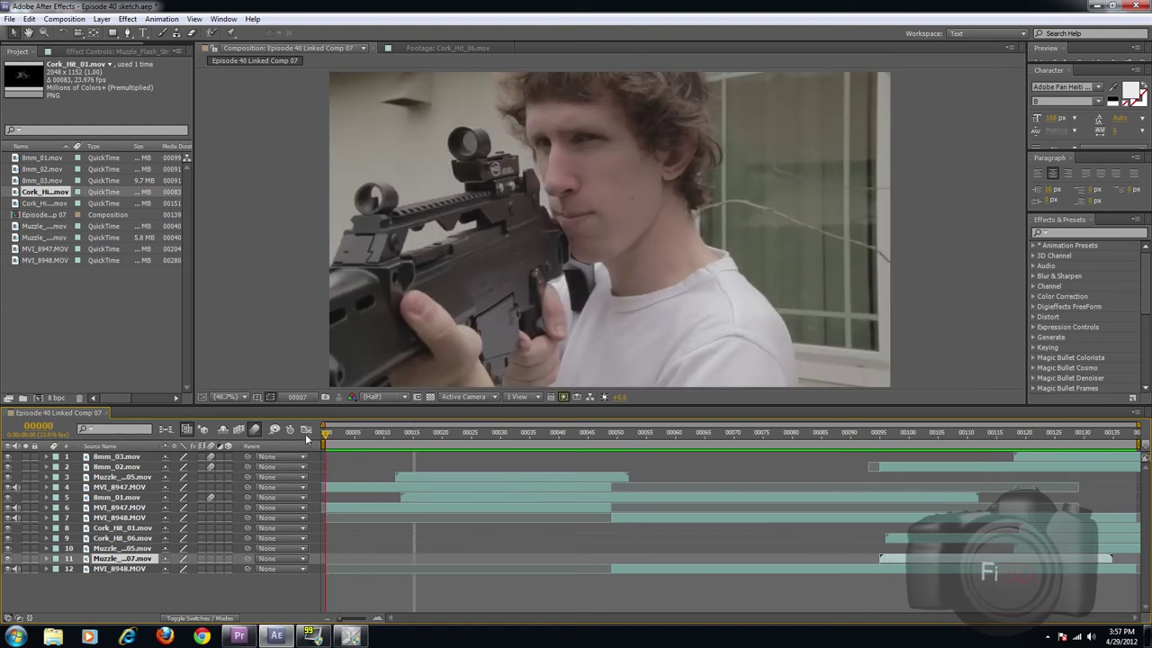
pyautogui.moveTo(351, 435); pyautogui.dragTo(412, 439)
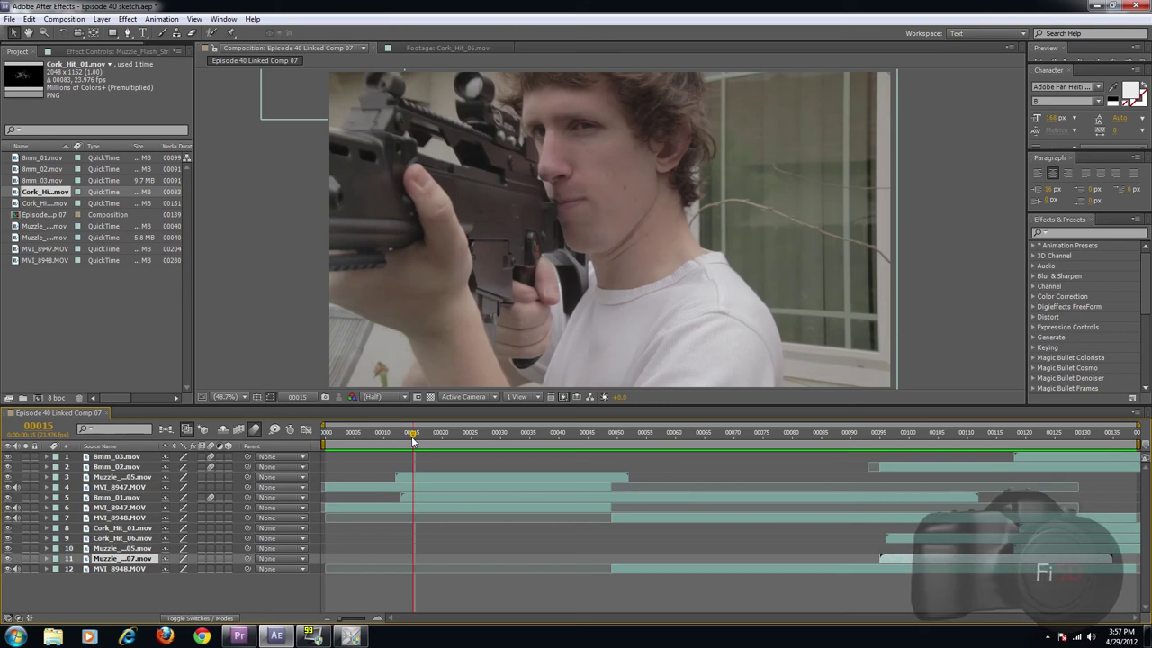
pyautogui.press('KP_0')
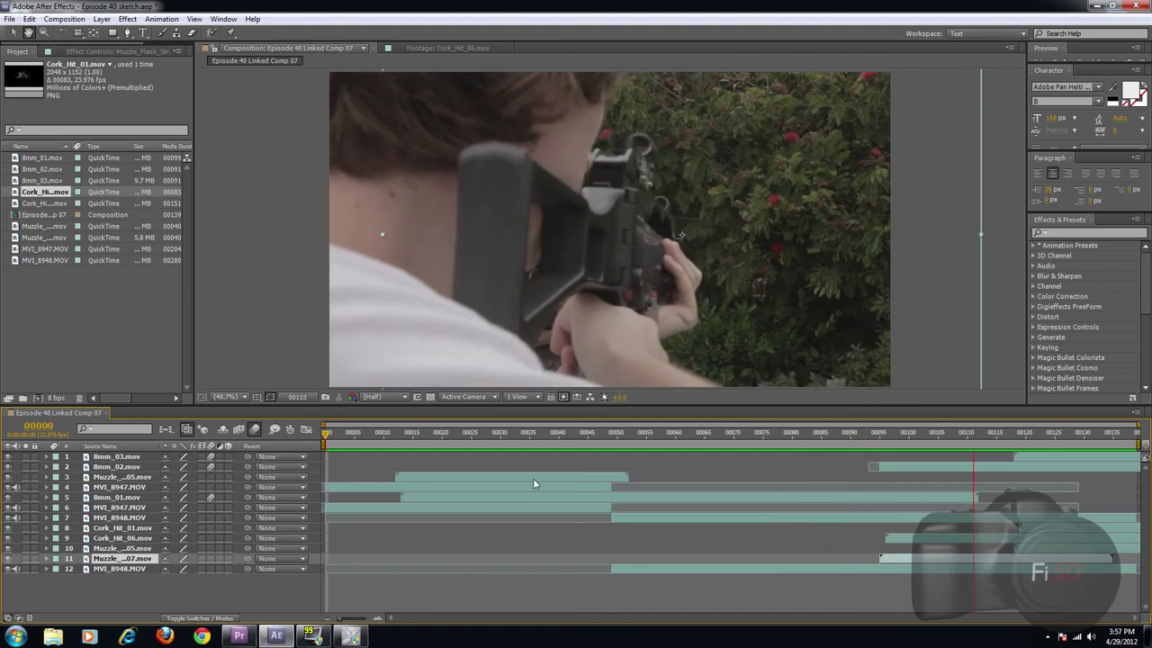
pyautogui.moveTo(338, 443); pyautogui.dragTo(927, 436)
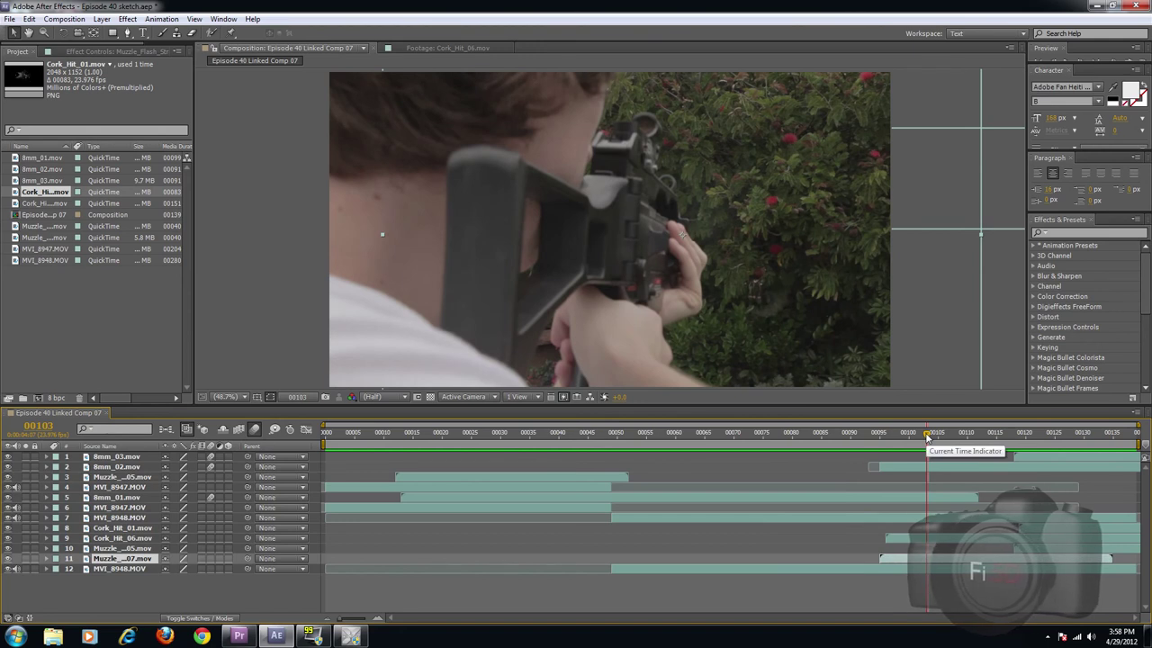
pyautogui.moveTo(928, 437); pyautogui.dragTo(862, 444)
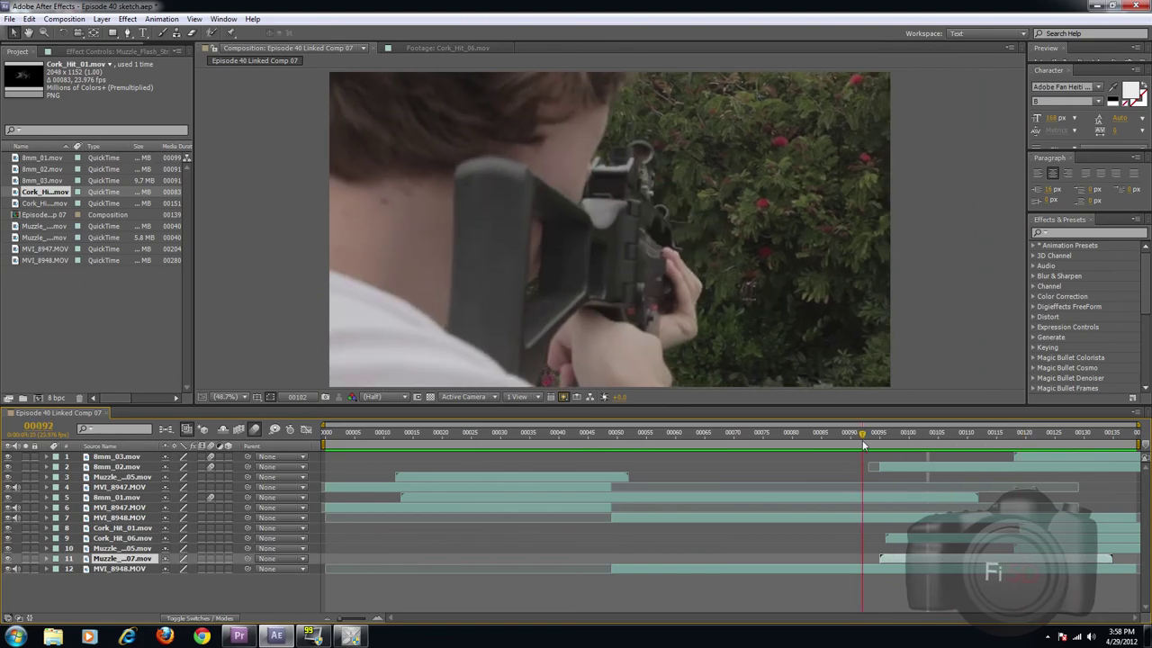